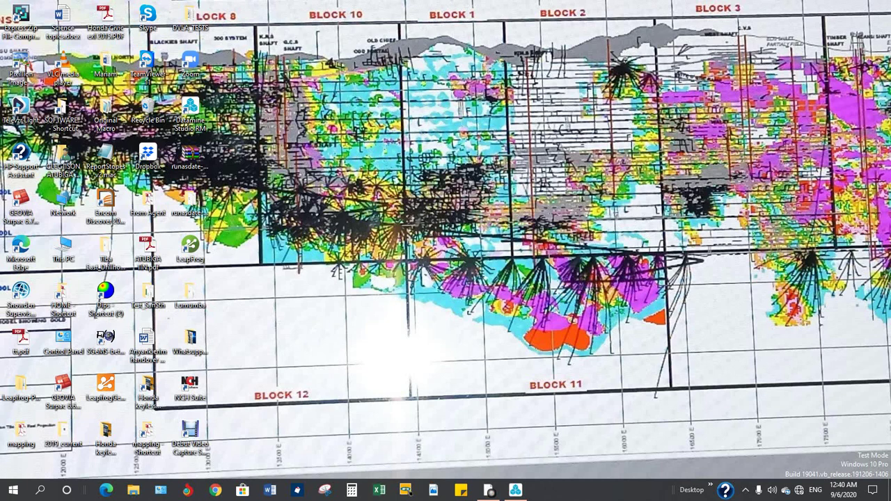
Switch to Studio RM and examine the red orebody wireframe from several angles in the 3D view.
click(515, 491)
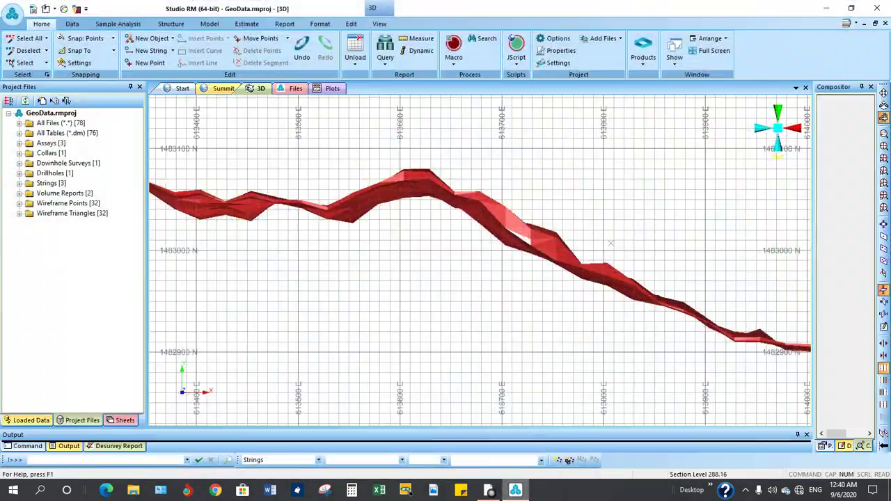
shift+drag(457, 332, 482, 233)
drag(611, 273, 587, 183)
shift+drag(473, 232, 369, 224)
drag(597, 317, 592, 316)
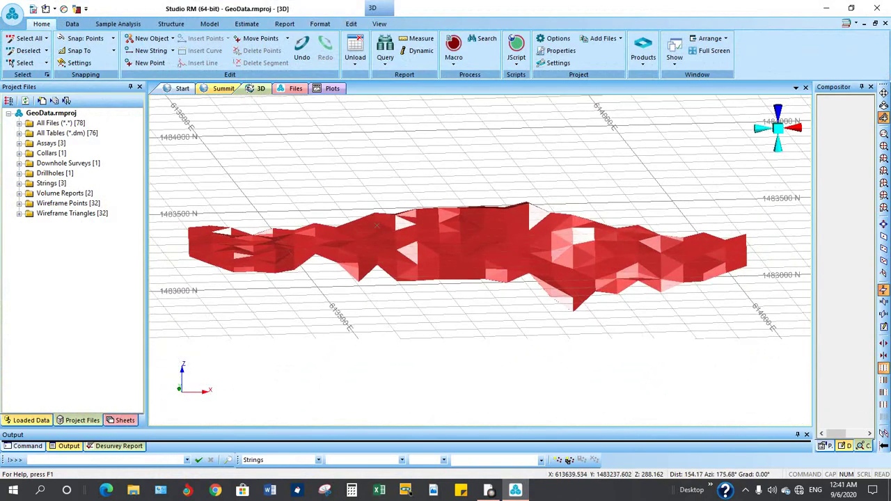
drag(476, 224, 503, 253)
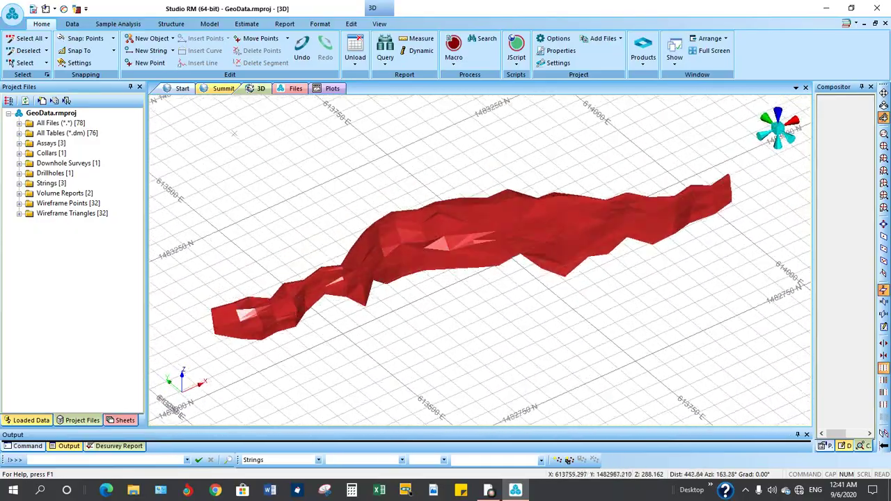
drag(496, 298, 470, 221)
drag(477, 286, 476, 287)
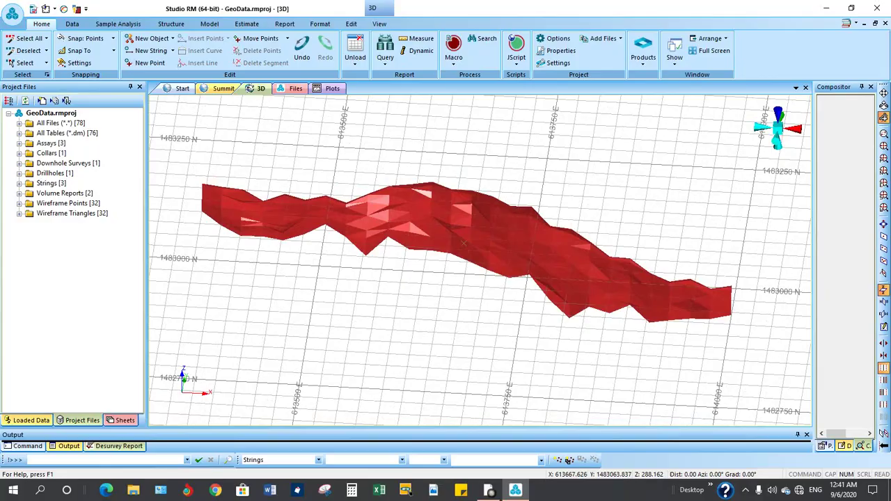
mouse_move(464, 244)
mouse_down()
mouse_move(437, 203)
mouse_move(479, 247)
mouse_up()
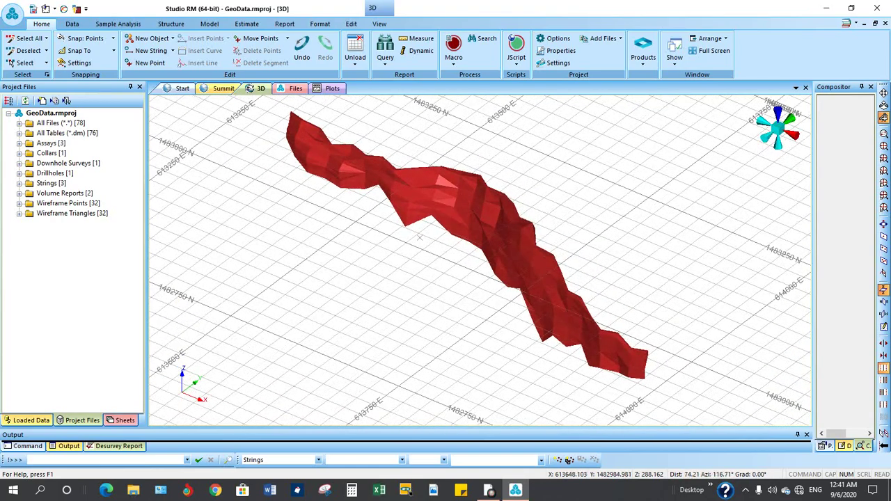
drag(447, 277, 533, 270)
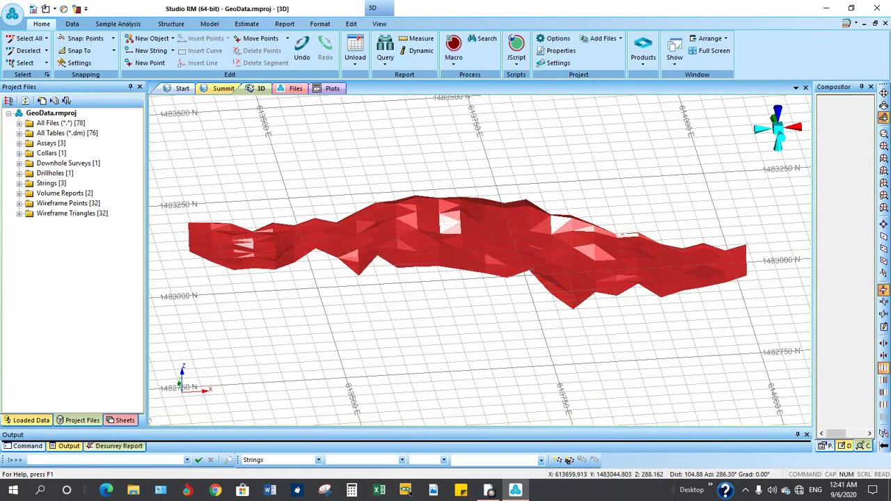
drag(446, 257, 453, 368)
drag(527, 218, 432, 261)
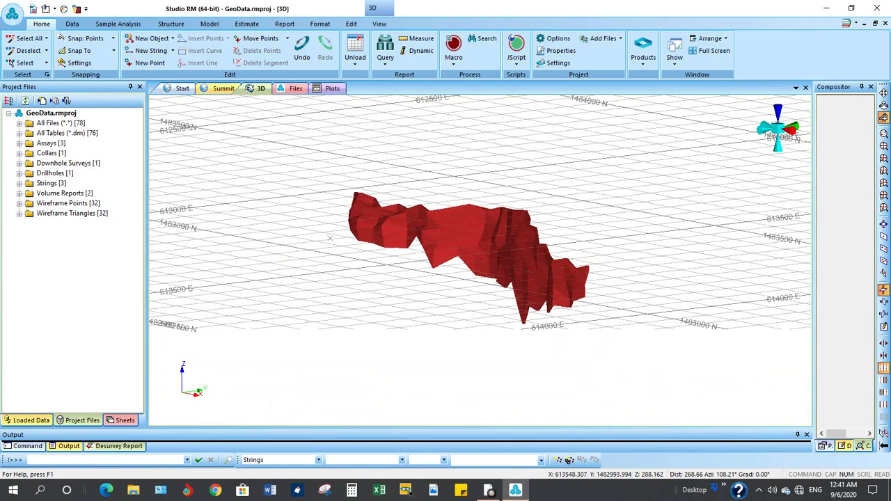
drag(420, 228, 446, 282)
scroll(416, 244, down, 1)
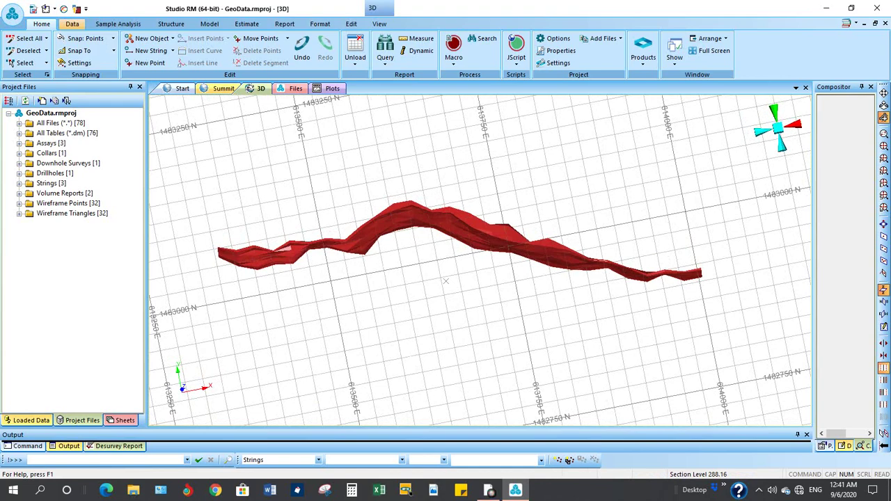
Start an external points import using the Text driver category and the Points data type.
click(73, 24)
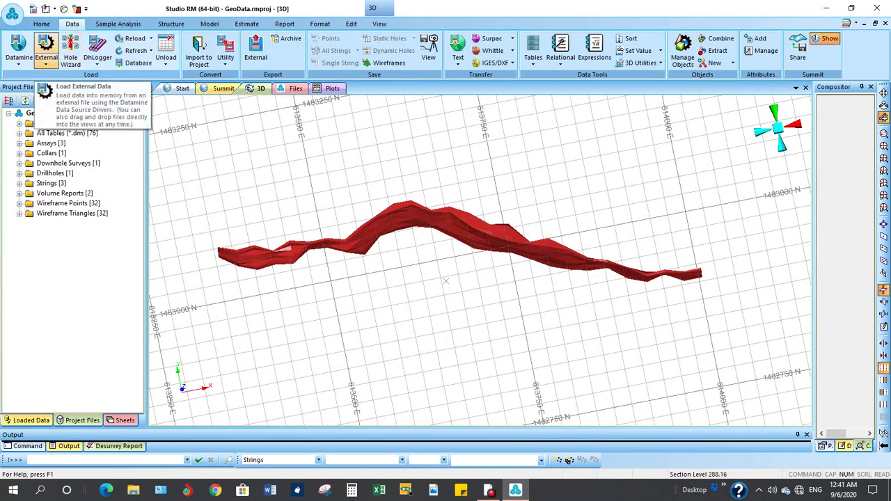
click(46, 61)
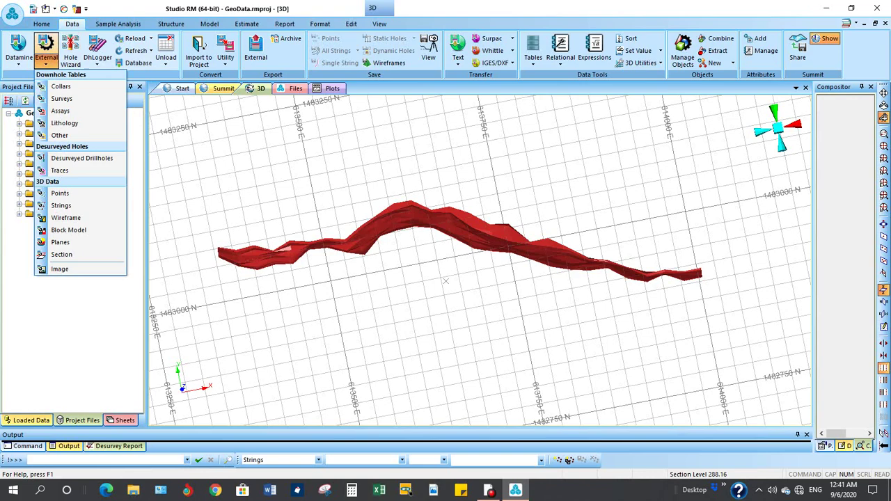
click(62, 194)
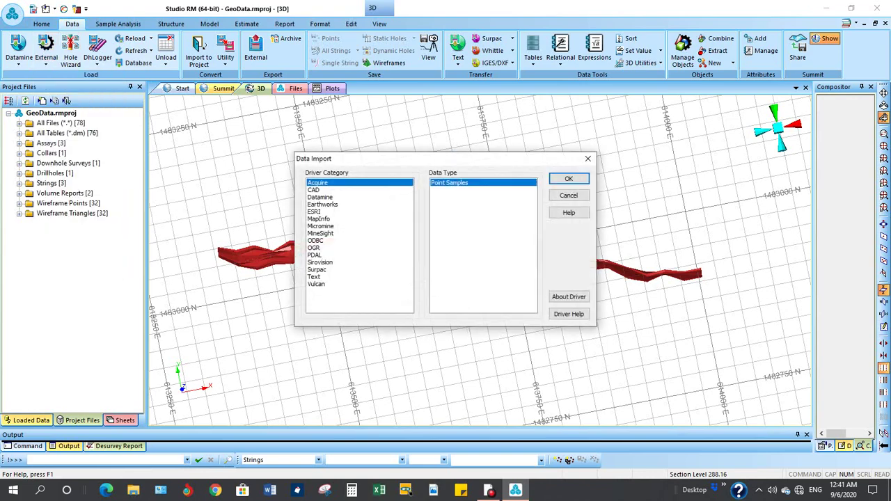
drag(413, 153, 367, 108)
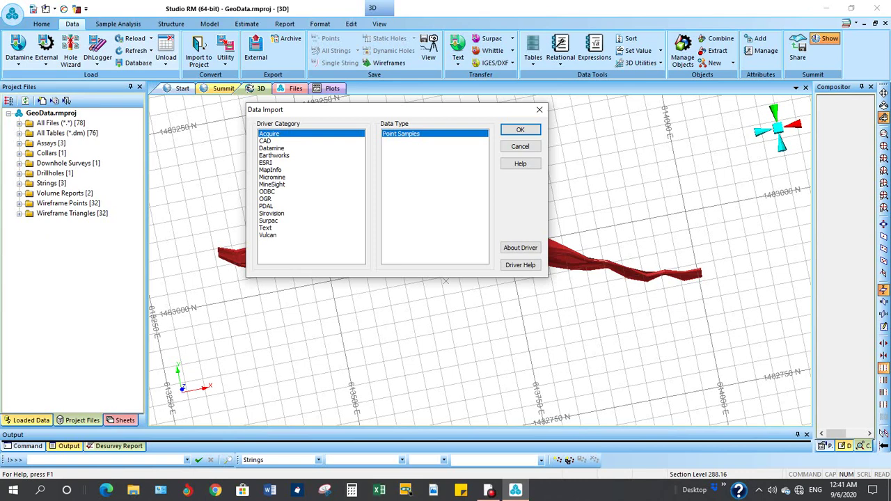
click(266, 228)
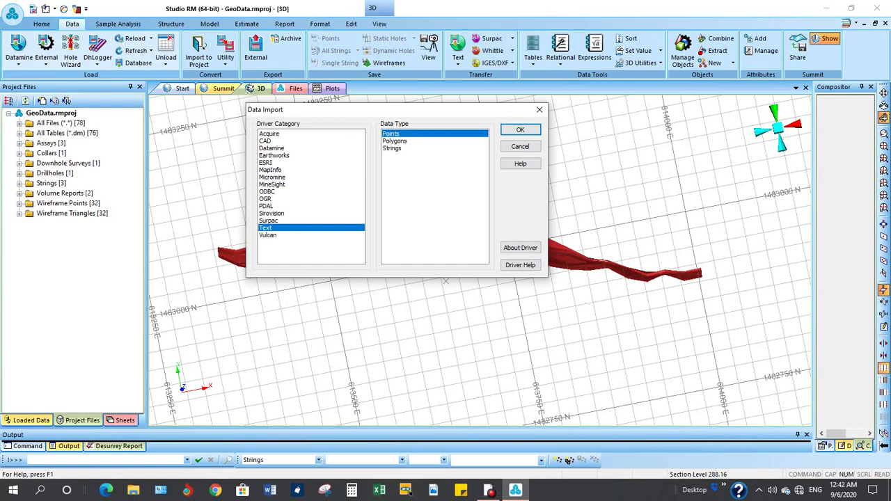
click(520, 129)
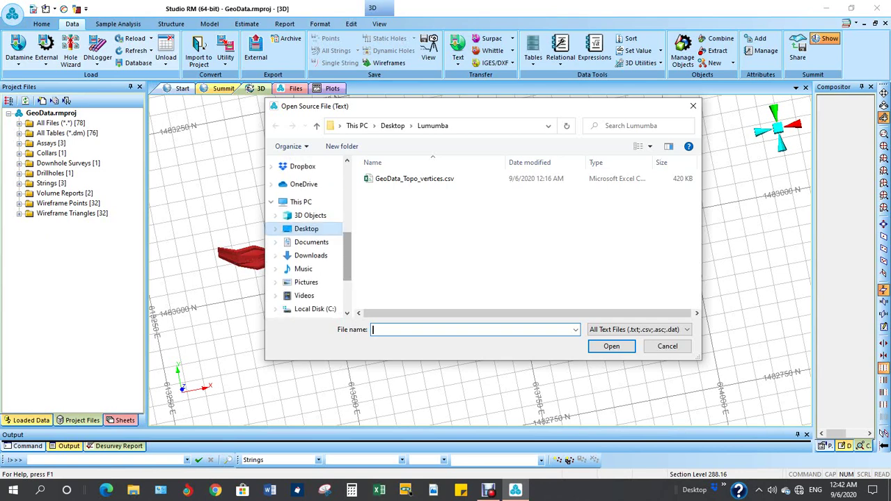
Open GeoData_Topo_vertices.csv from its folder on the Desktop as the source text file.
click(307, 228)
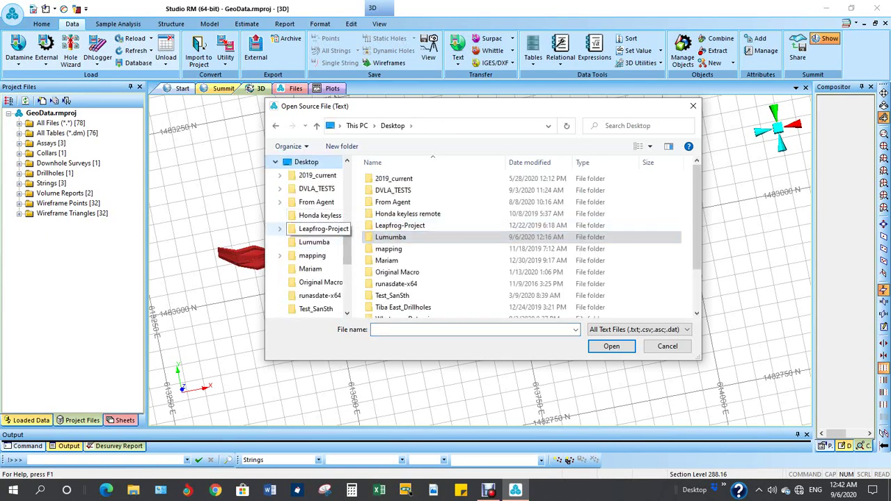
key(Return)
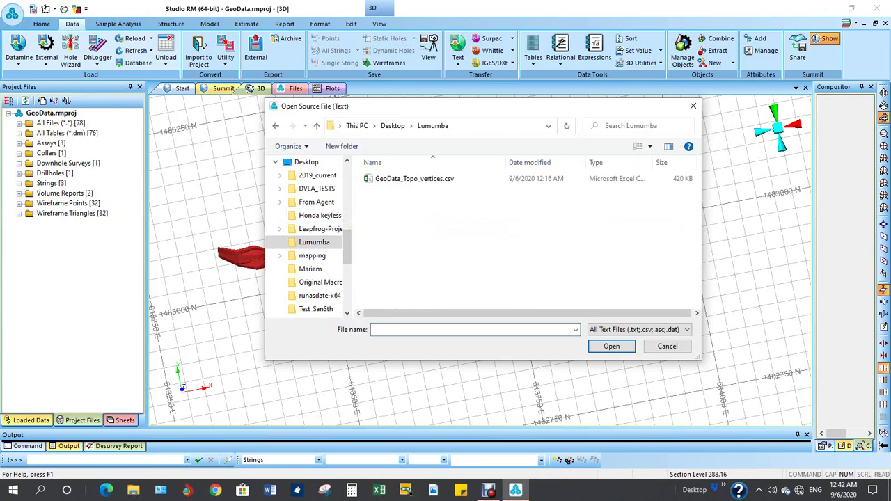
click(414, 179)
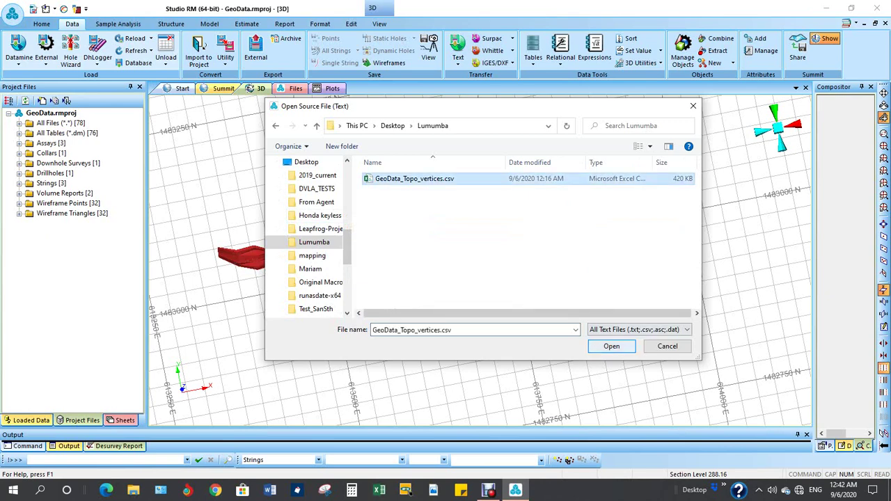
click(611, 346)
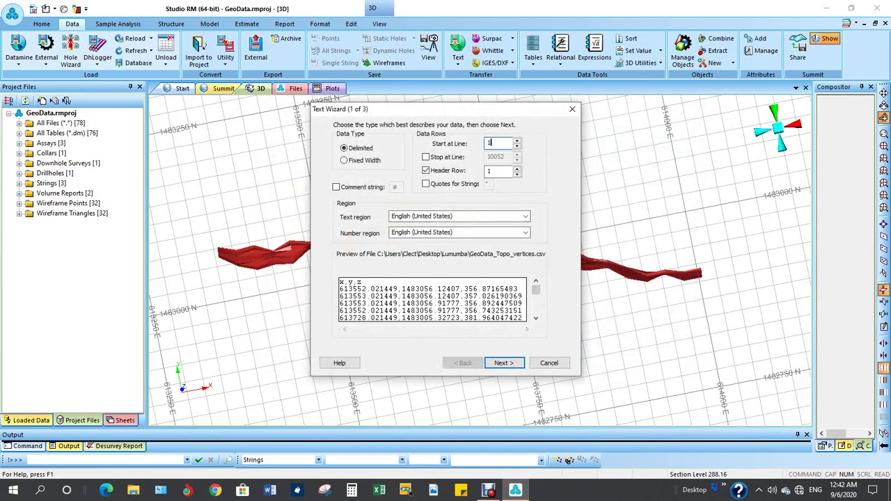
Import the file as comma-delimited data with header row 1 and numeric X, Y and Z columns.
click(496, 172)
click(504, 362)
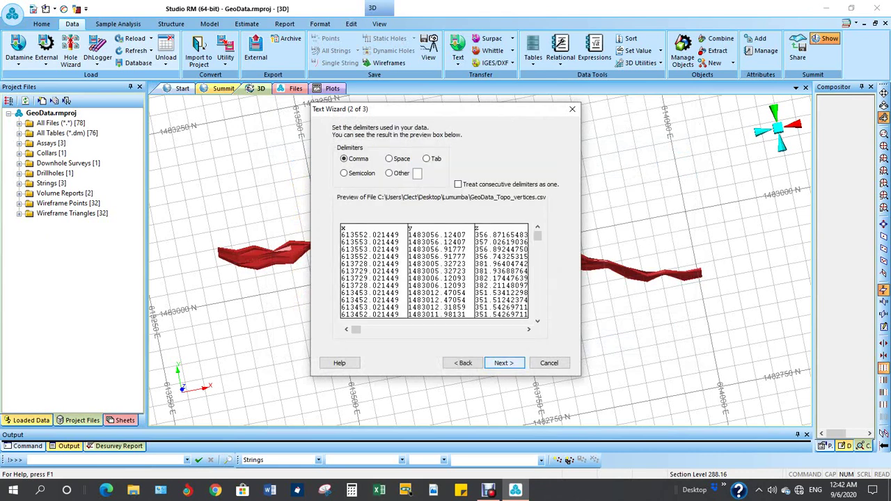
click(503, 363)
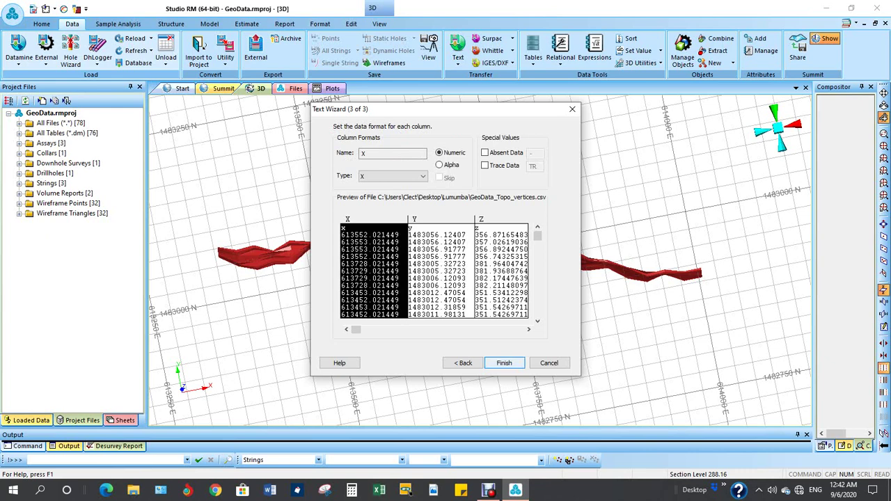
click(441, 271)
click(501, 272)
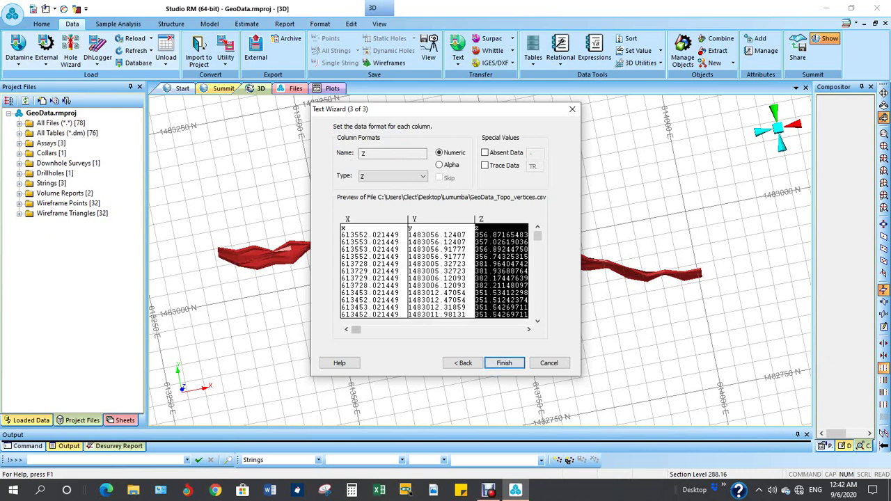
click(505, 362)
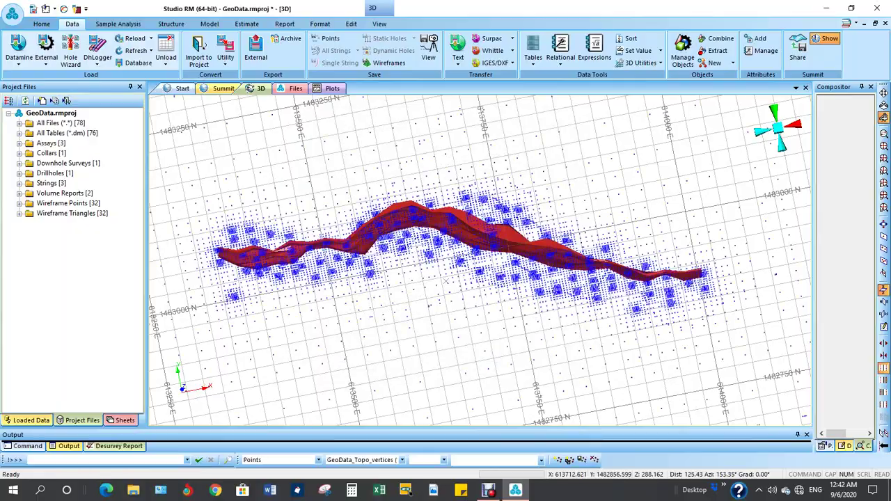
Start making a DTM as a new object named Topo, keeping the Plan plane and the other default general options.
scroll(498, 368, down, 2)
shift+drag(497, 373, 523, 334)
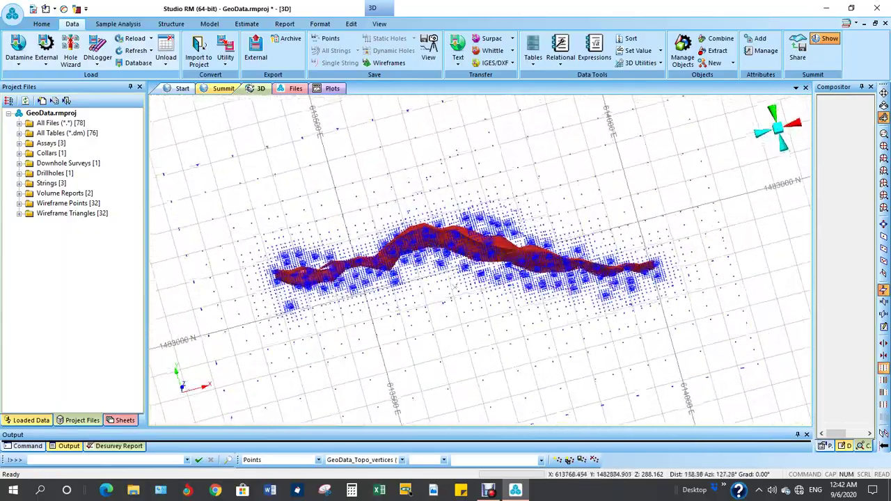
shift+drag(454, 287, 455, 302)
scroll(463, 261, up, 3)
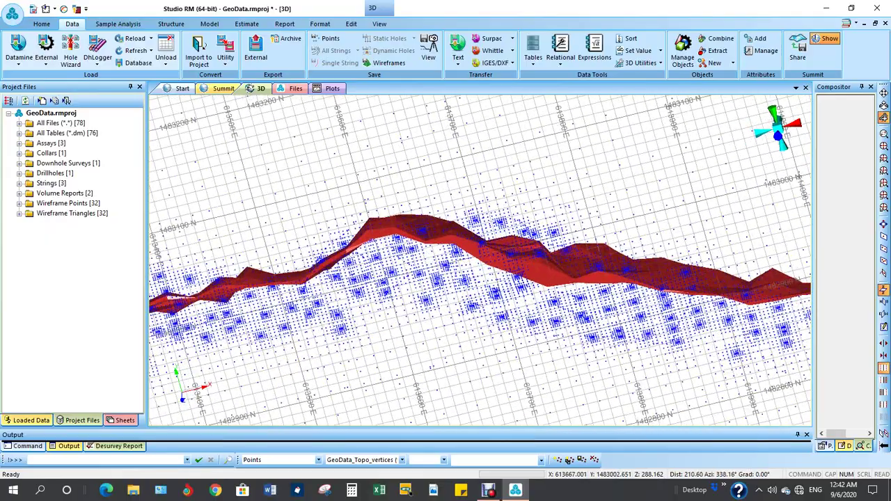
shift+drag(456, 262, 426, 271)
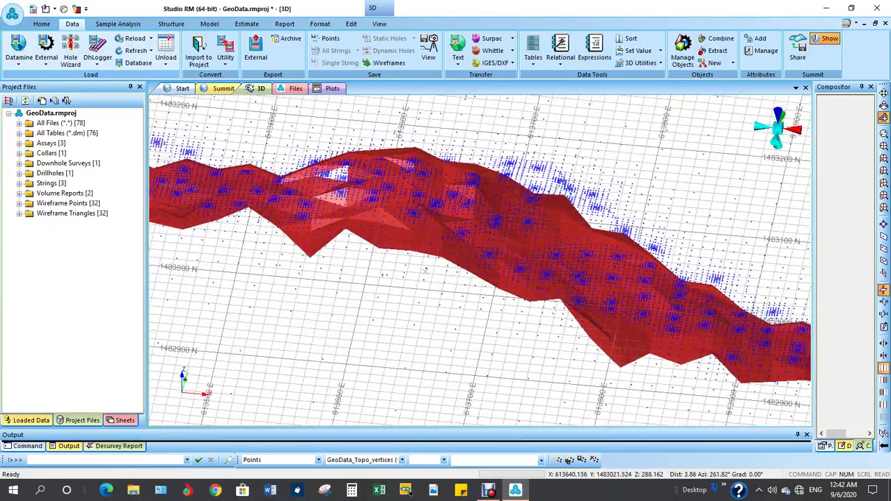
scroll(425, 269, down, 5)
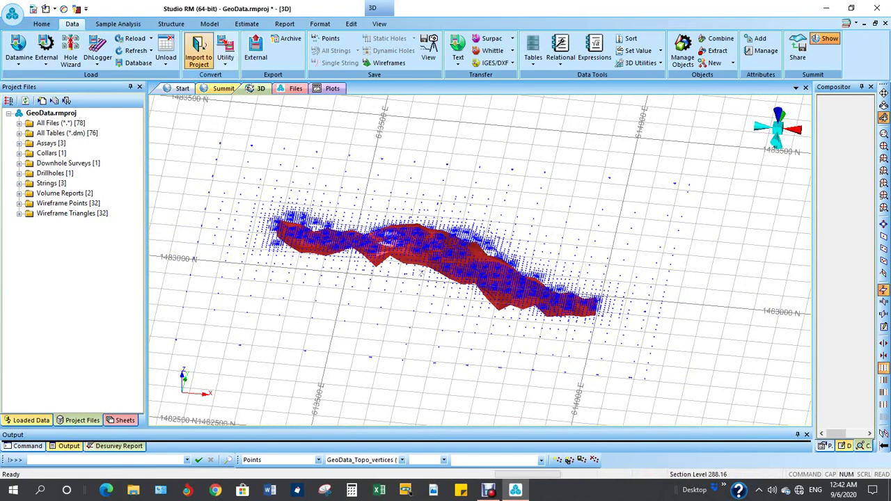
click(171, 24)
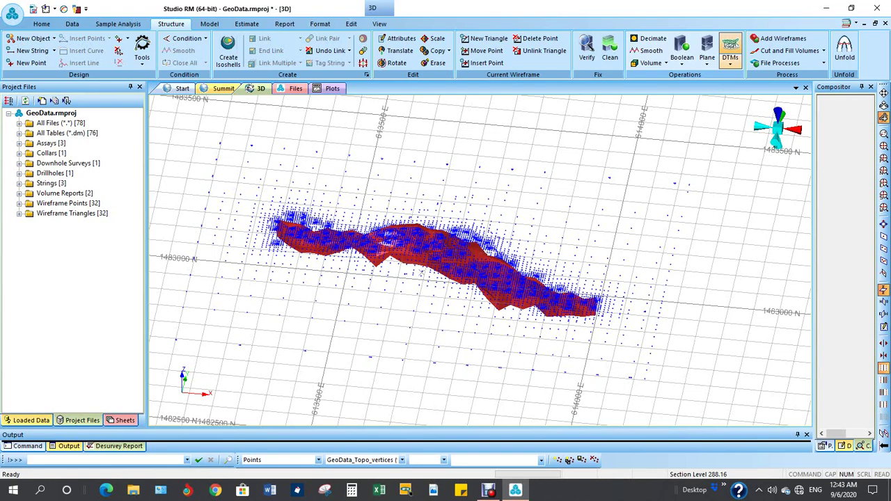
click(730, 48)
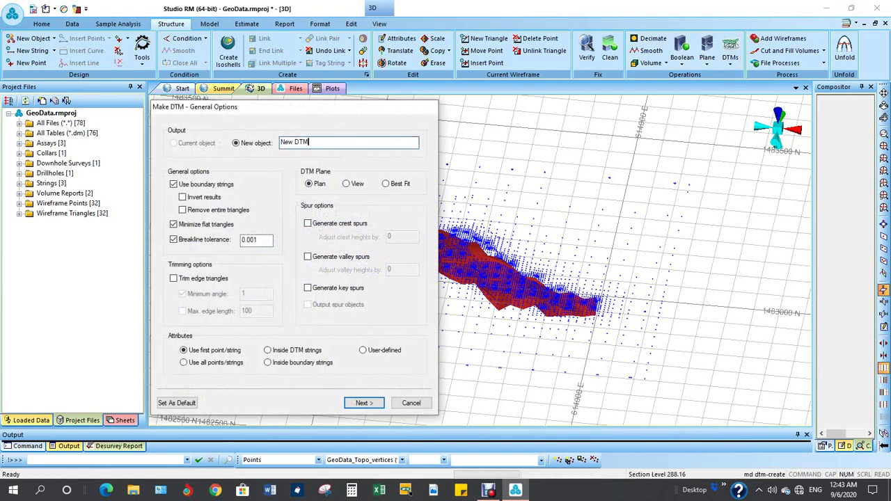
drag(310, 142, 280, 142)
text(Topo)
click(363, 403)
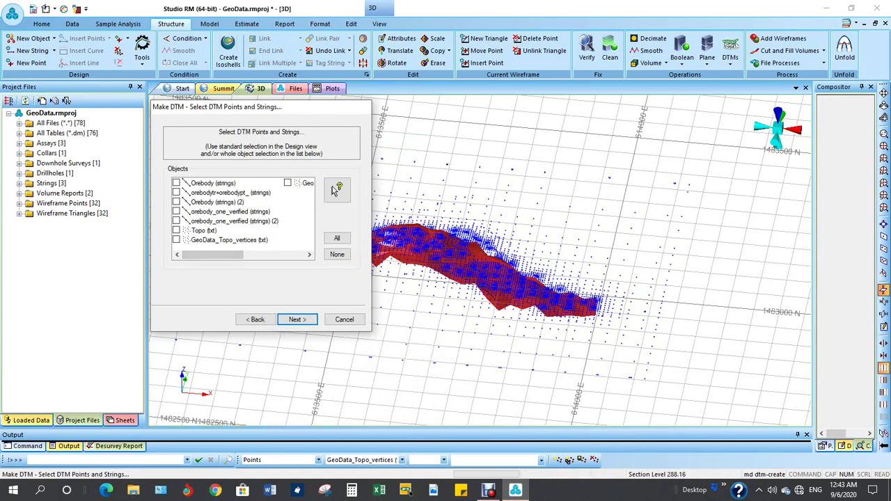
Generate the DTM from the GeoData_Topo_vertices points without selecting any boundary strings.
click(177, 240)
click(297, 319)
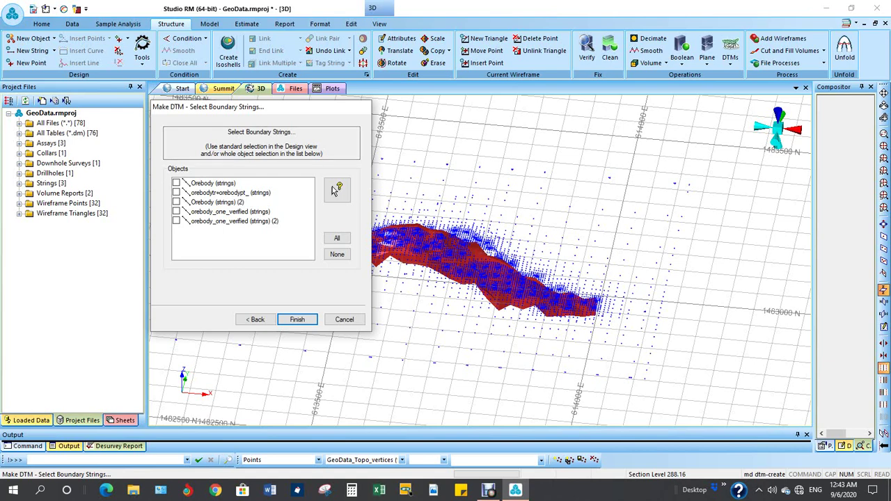
click(298, 319)
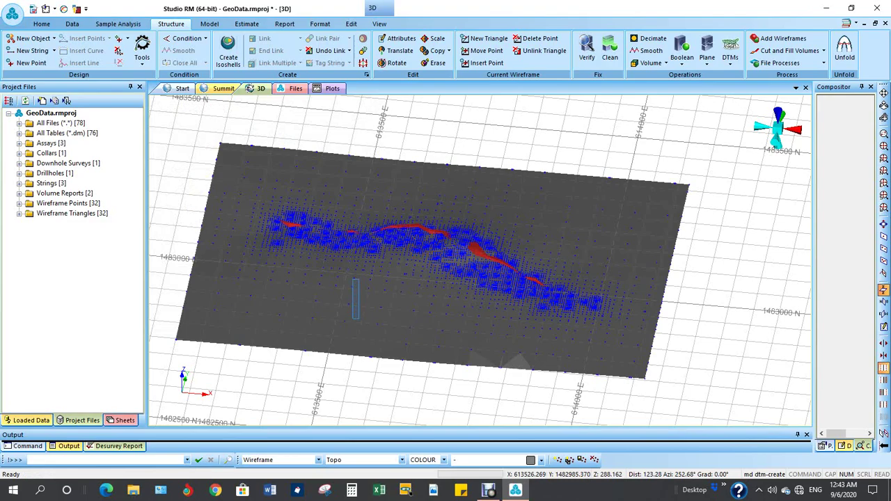
Hide the GeoData_Topo_vertices points in the 3D view, leaving the Topo surface and orebody wireframes displayed.
scroll(509, 313, down, 3)
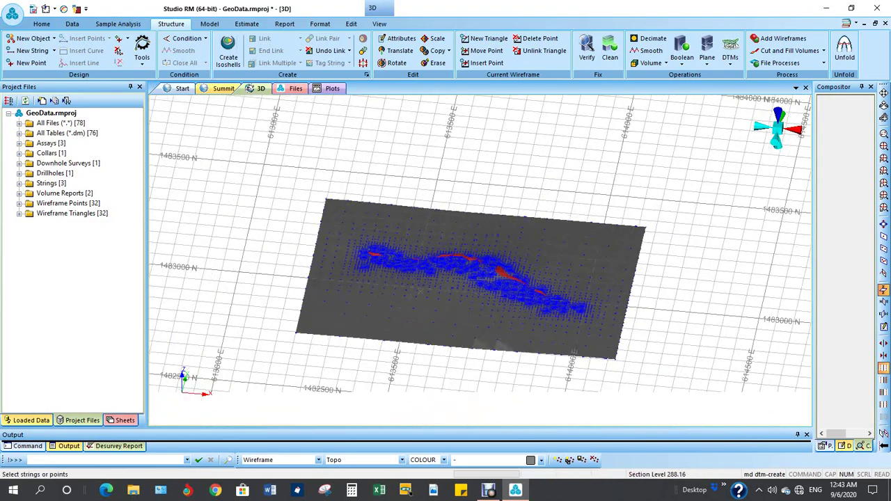
click(884, 118)
drag(529, 306, 501, 209)
drag(524, 292, 524, 273)
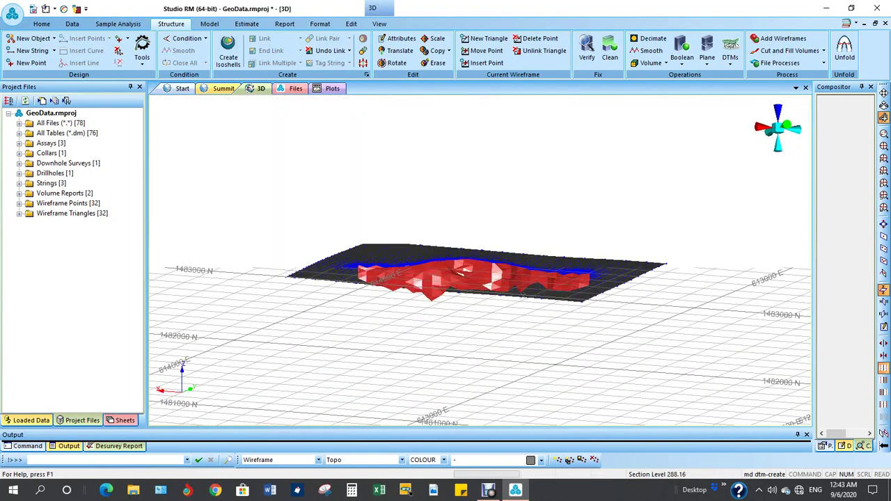
click(125, 420)
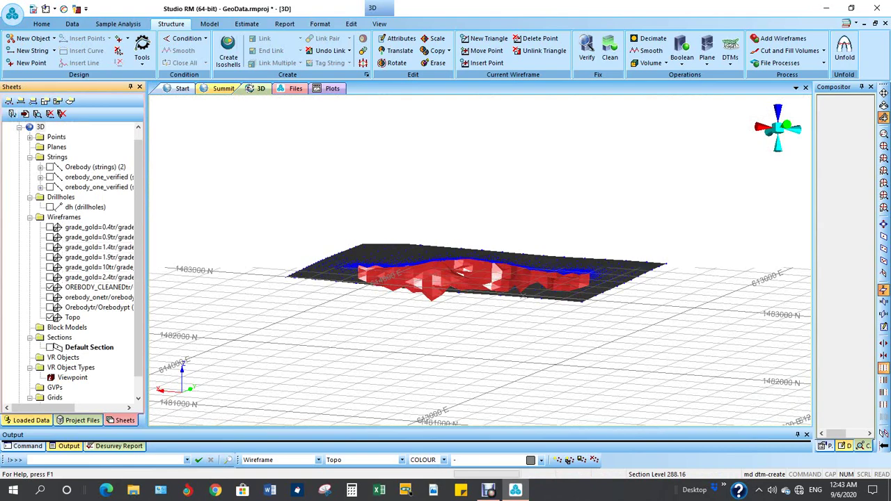
click(30, 137)
click(50, 147)
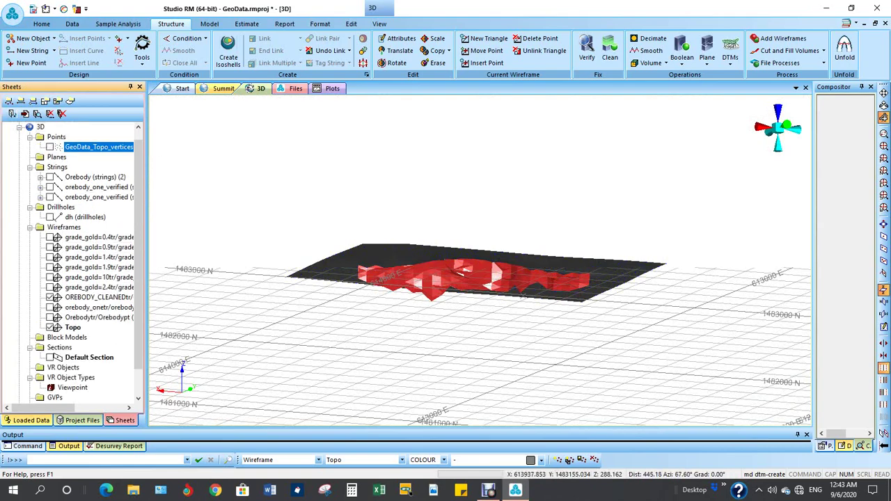
Hide the OREBODY_CLEANED wireframe in the 3D view, keeping only the Topo surface displayed.
shift+drag(523, 296, 458, 318)
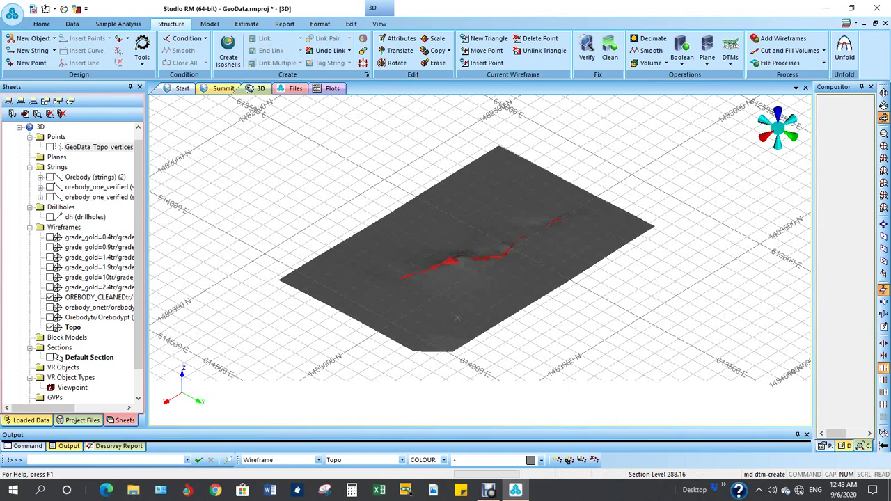
click(51, 327)
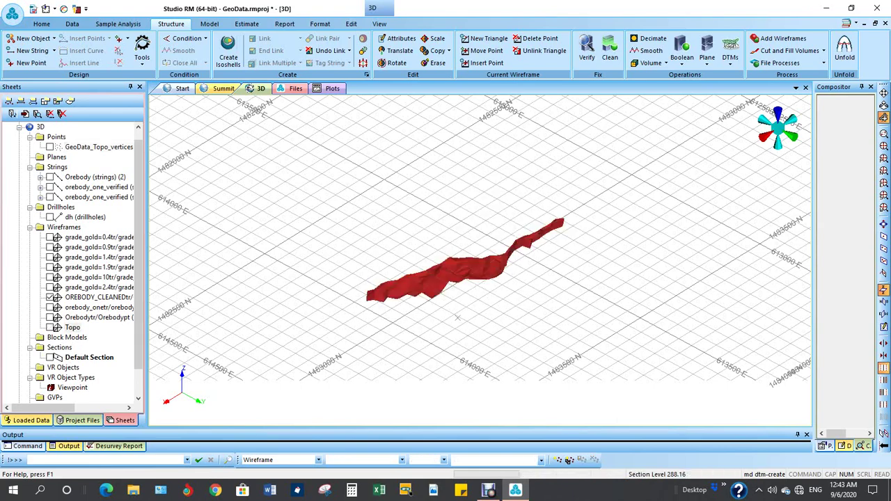
click(50, 327)
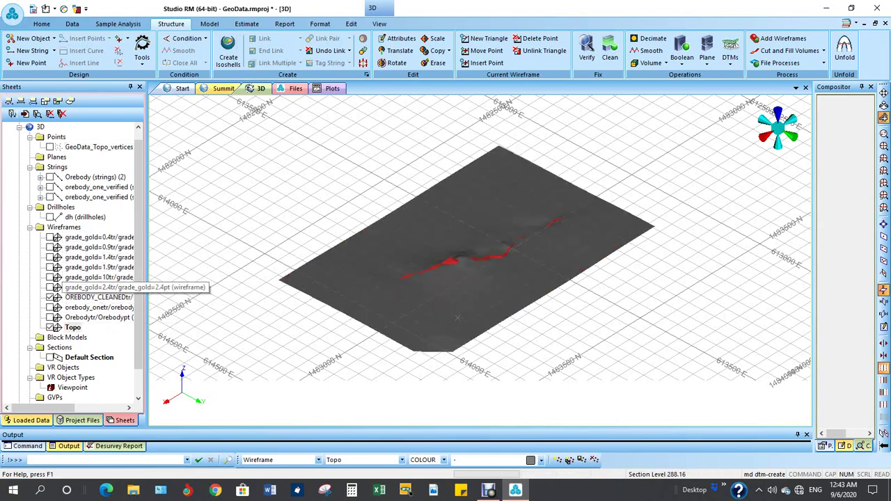
click(49, 297)
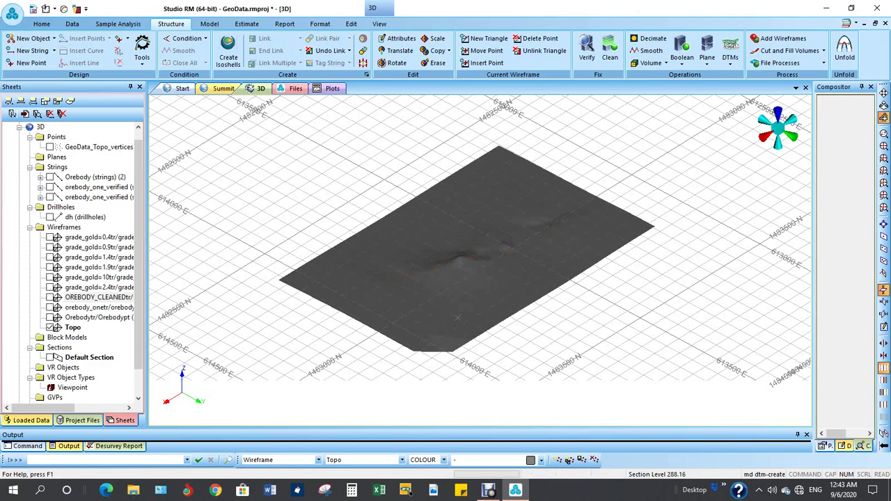
Switch the Topo wireframe from legend colouring to a fixed magenta colour.
double_click(73, 327)
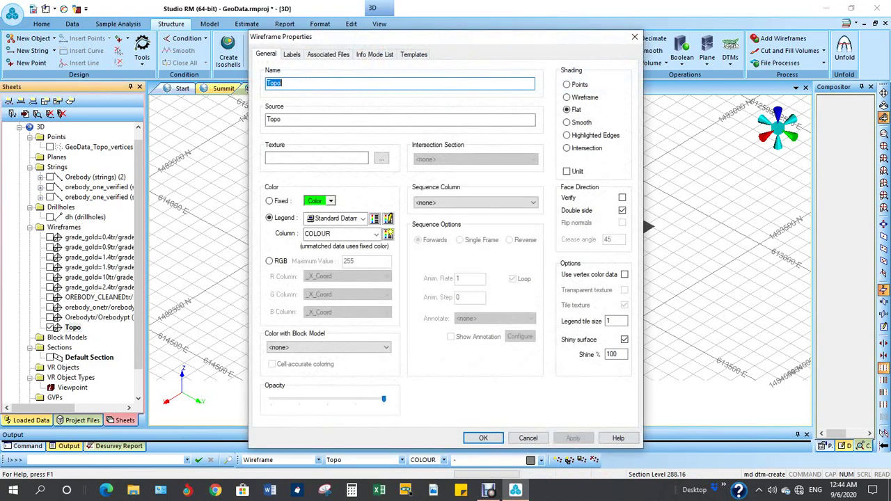
click(270, 201)
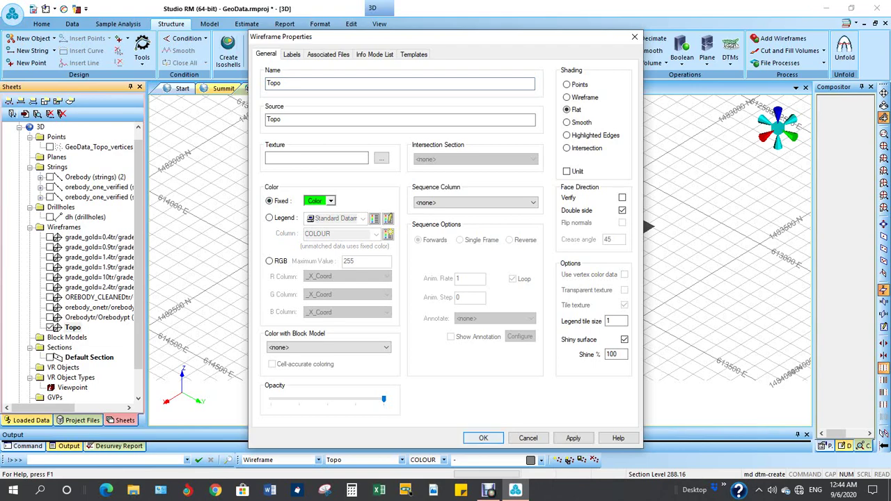
click(573, 438)
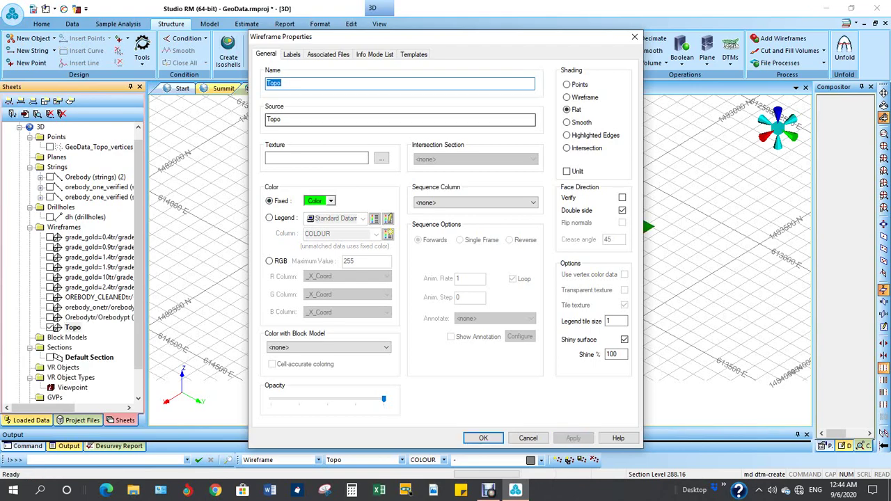
drag(463, 44, 215, 31)
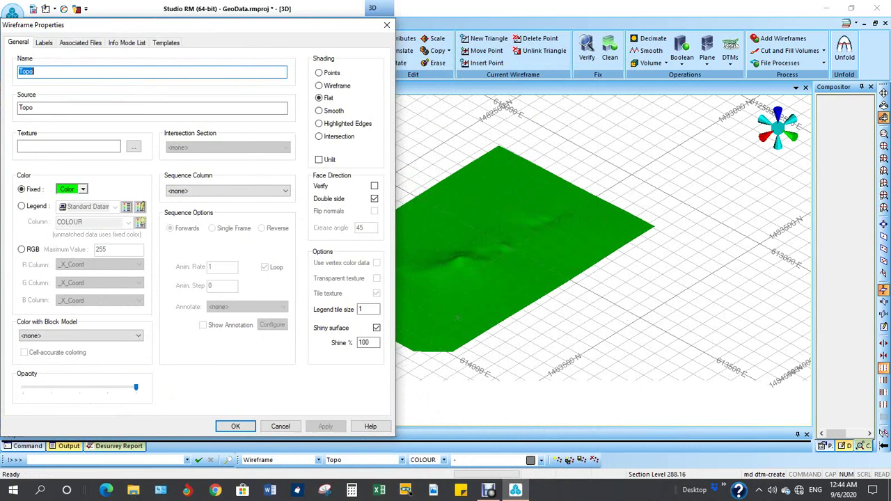
click(83, 189)
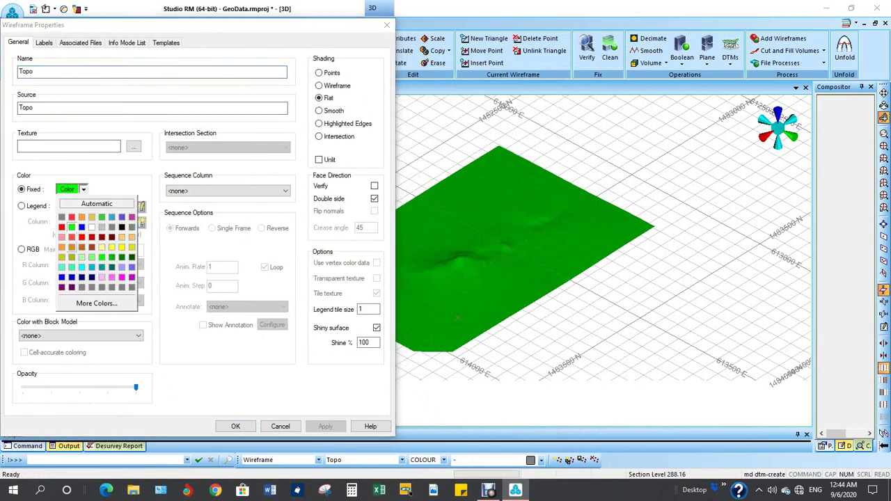
click(121, 278)
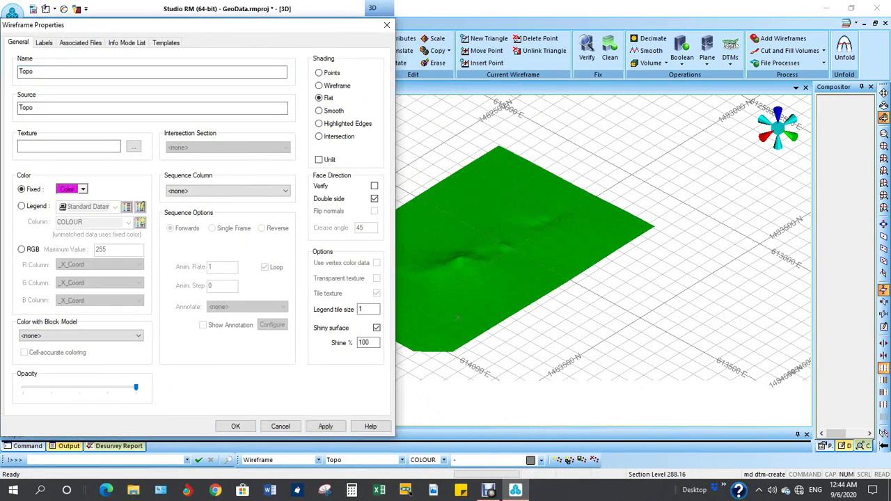
click(325, 426)
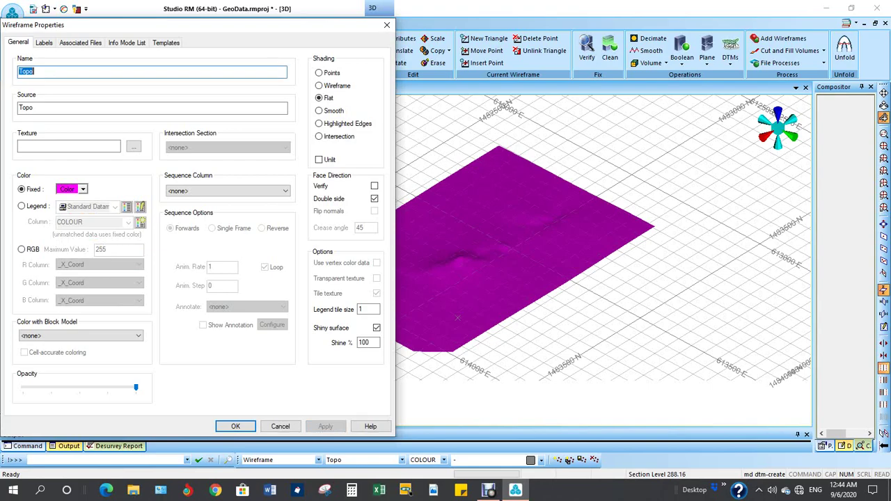
click(235, 426)
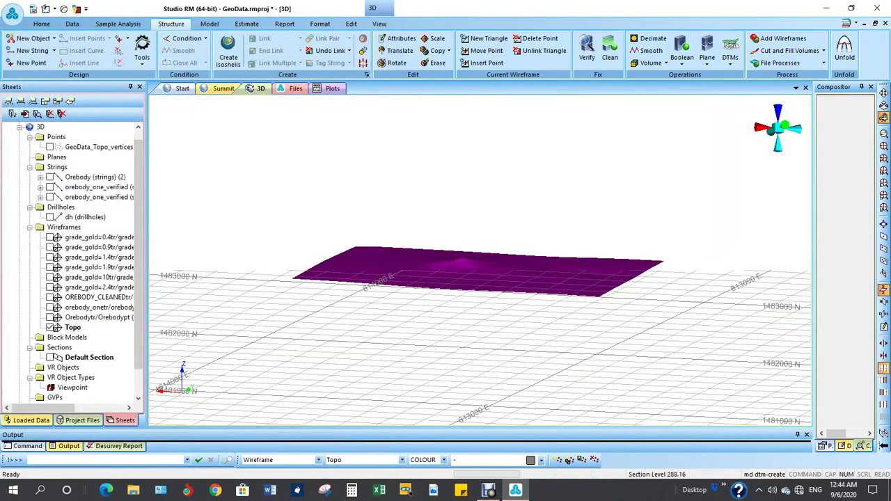
Display the dh drillholes together with the Topo surface in the 3D view.
click(49, 216)
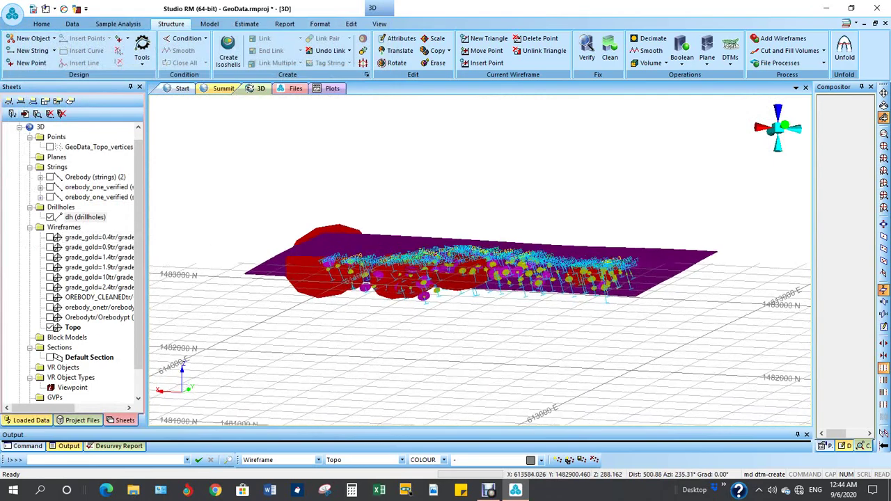
scroll(506, 299, up, 2)
shift+drag(507, 298, 476, 352)
Size the dh drillhole cylinders with the TIBA_AU legend on the GOLD column and set their scale to 3.
double_click(85, 217)
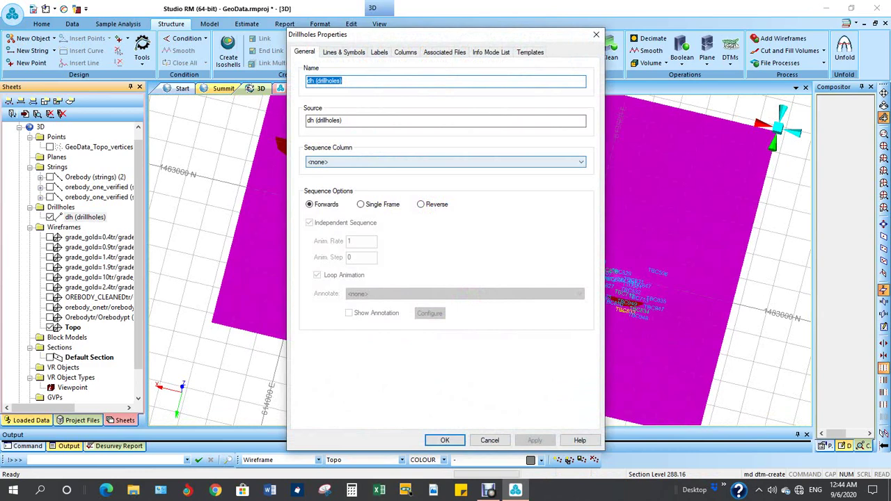
click(344, 52)
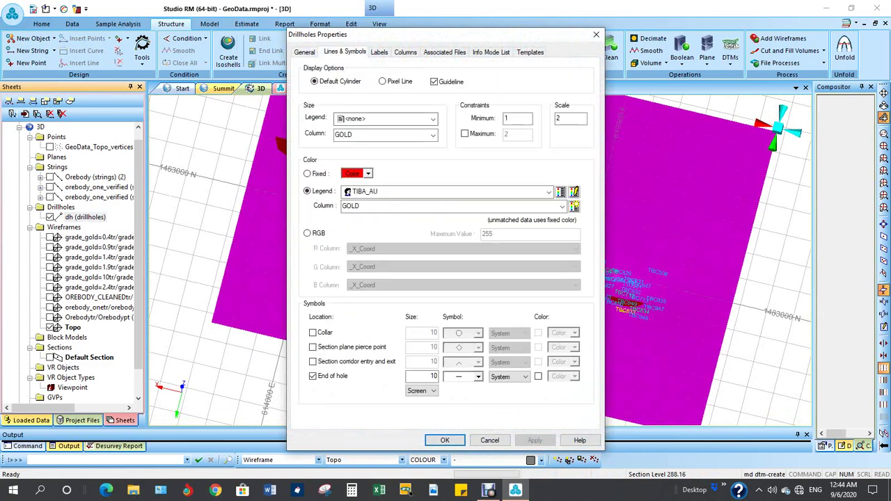
click(434, 119)
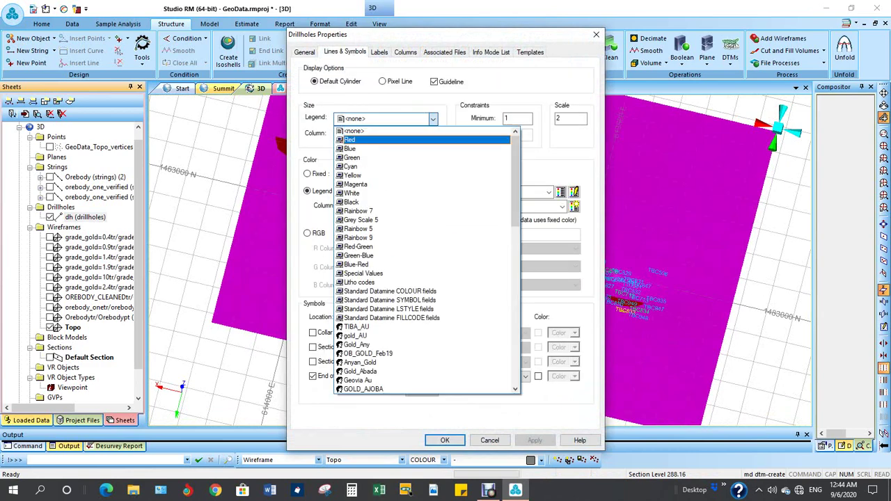
key(Return)
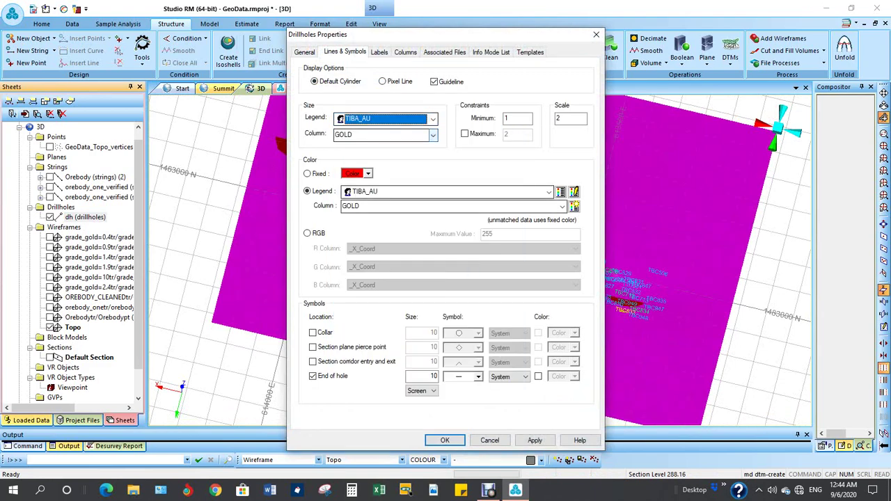
drag(417, 34, 184, 7)
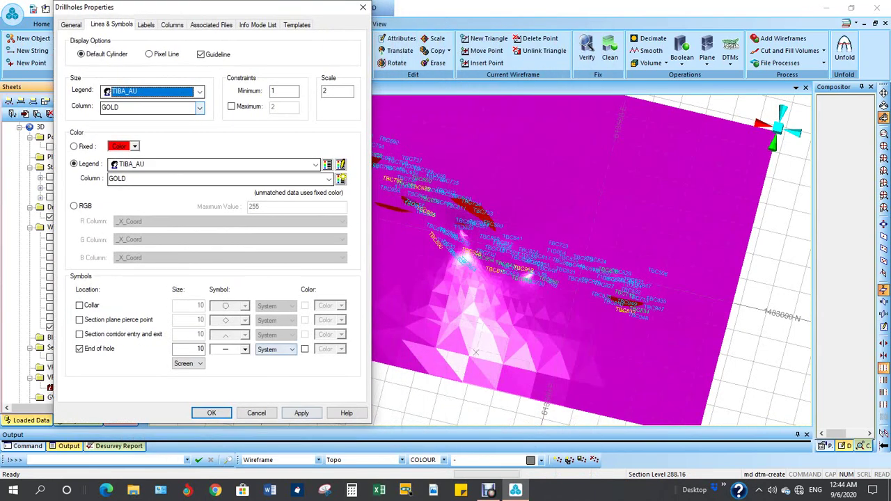
click(301, 413)
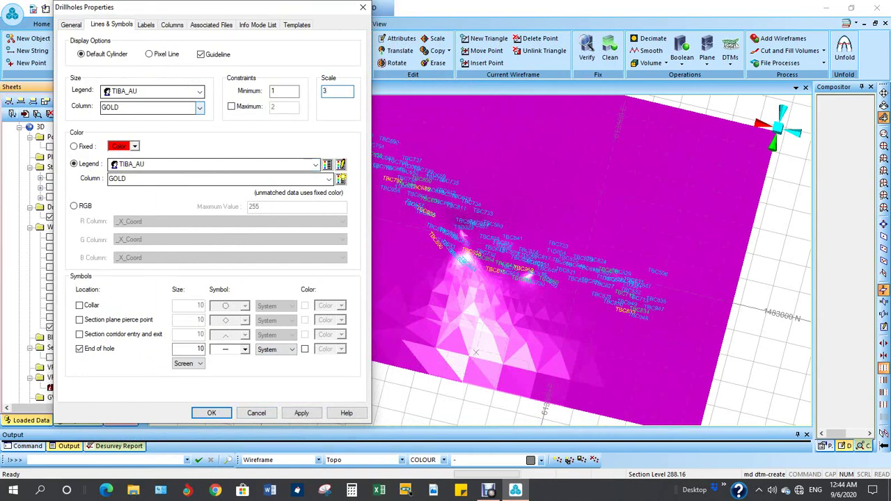
click(302, 413)
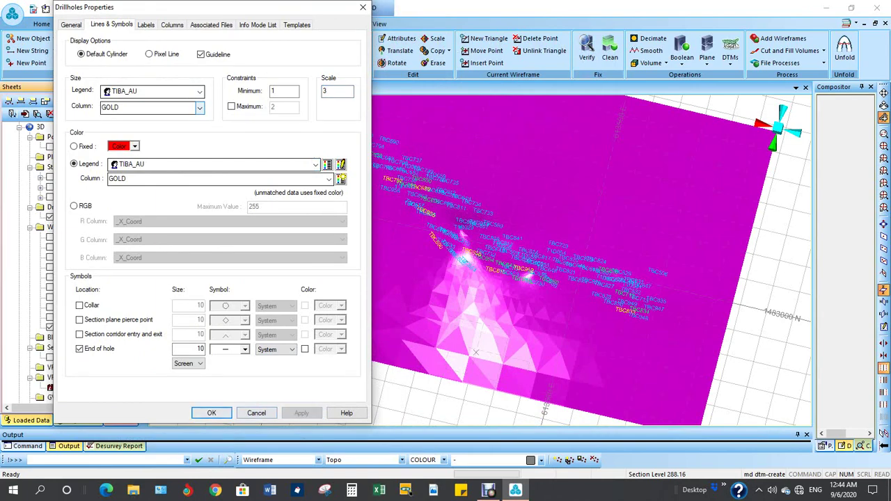
click(212, 413)
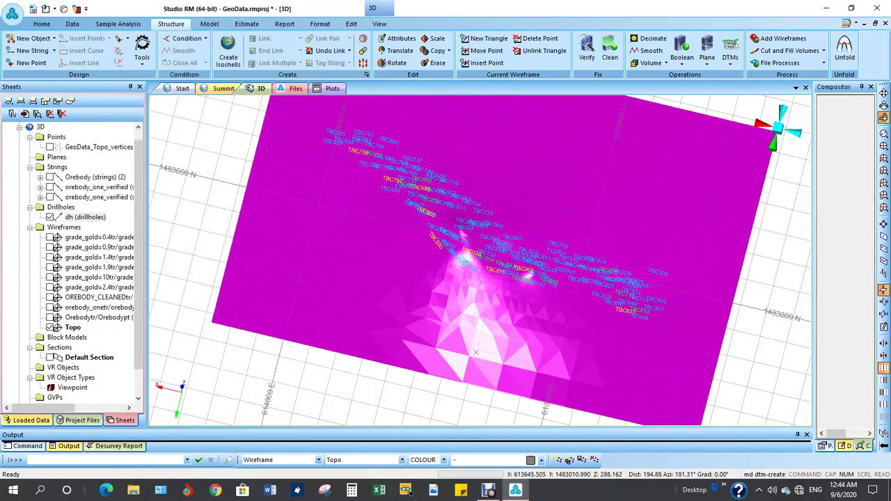
Reduce the font size of the drillholes' BHID collar labels to 6.
shift+drag(476, 353, 613, 220)
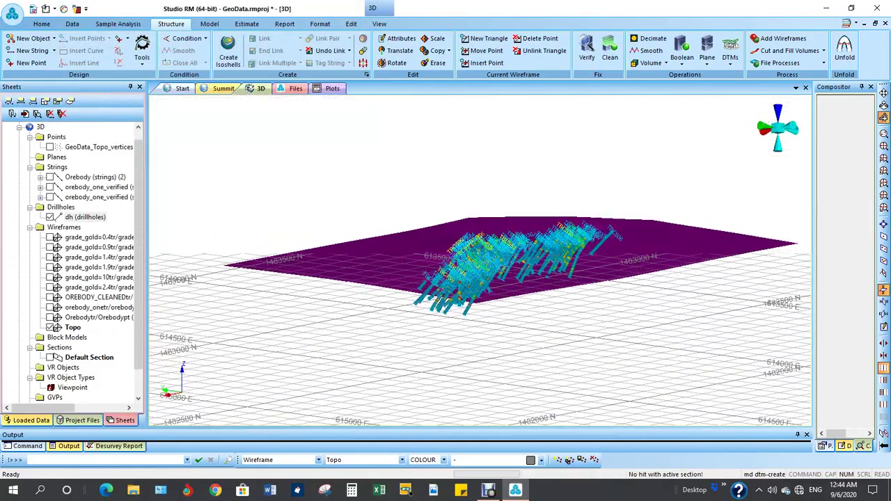
scroll(491, 240, up, 1)
shift+drag(491, 240, 548, 220)
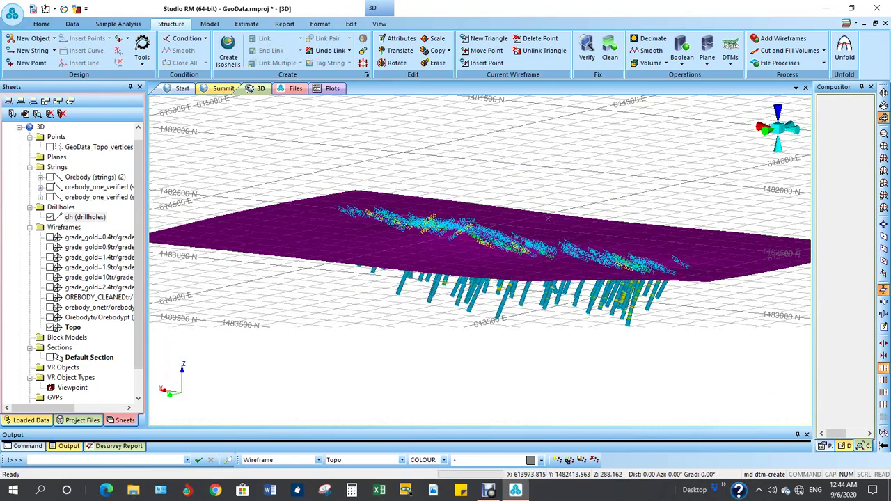
double_click(85, 217)
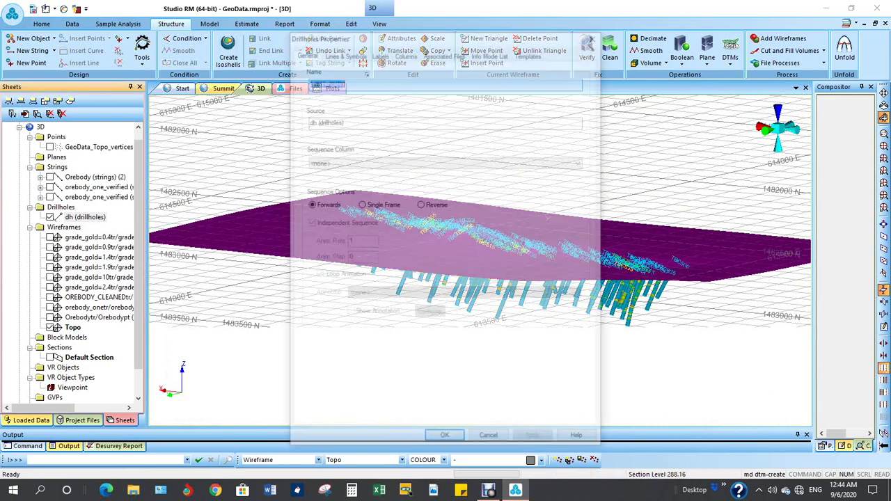
click(380, 52)
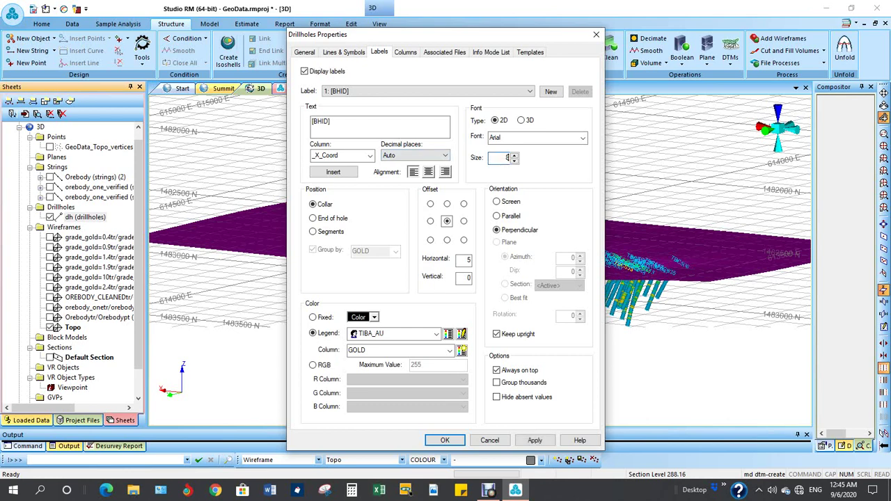
click(535, 440)
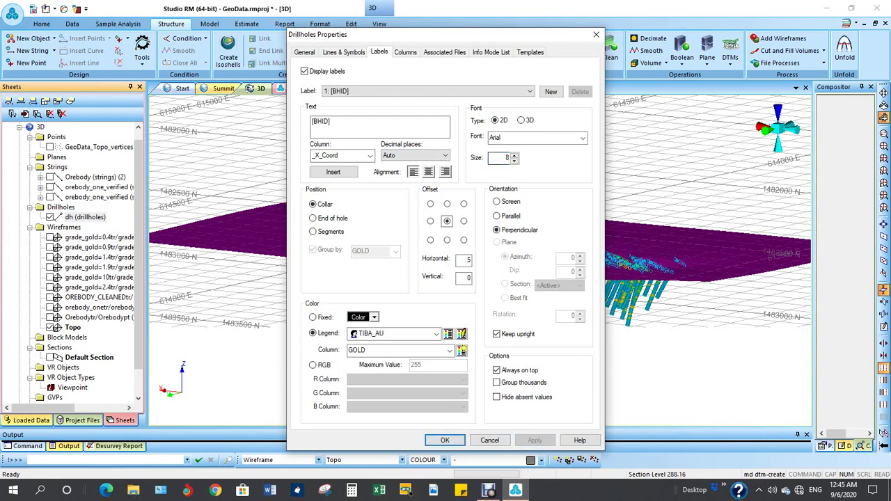
text(6)
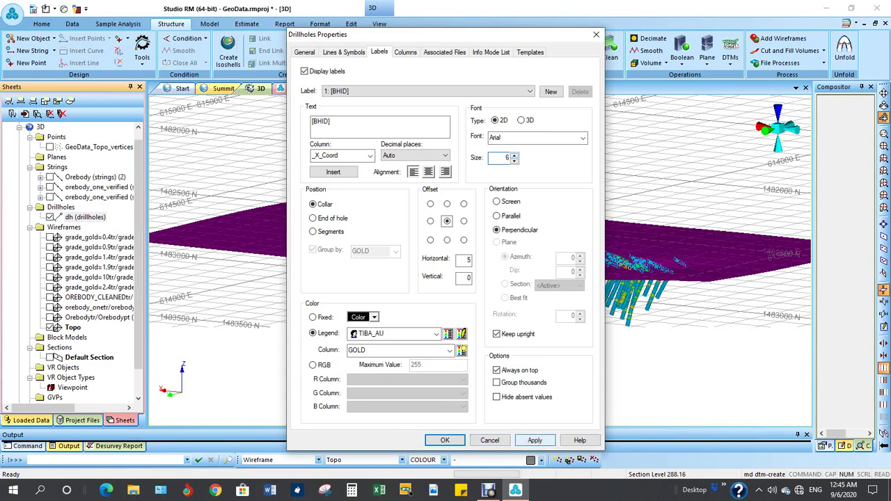
click(535, 440)
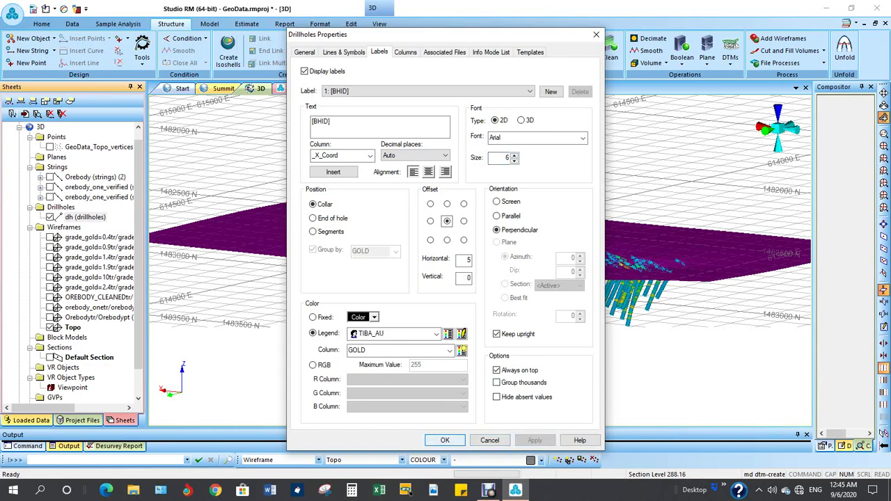
click(445, 440)
Display the OREBODY_CLEANED wireframe again and inspect how it and the drillholes sit against the Topo surface.
scroll(474, 230, up, 3)
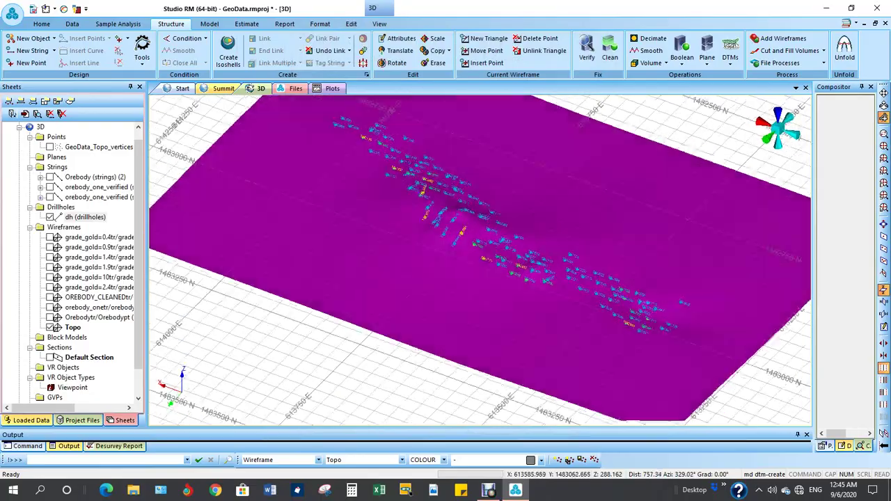
shift+drag(512, 278, 808, 259)
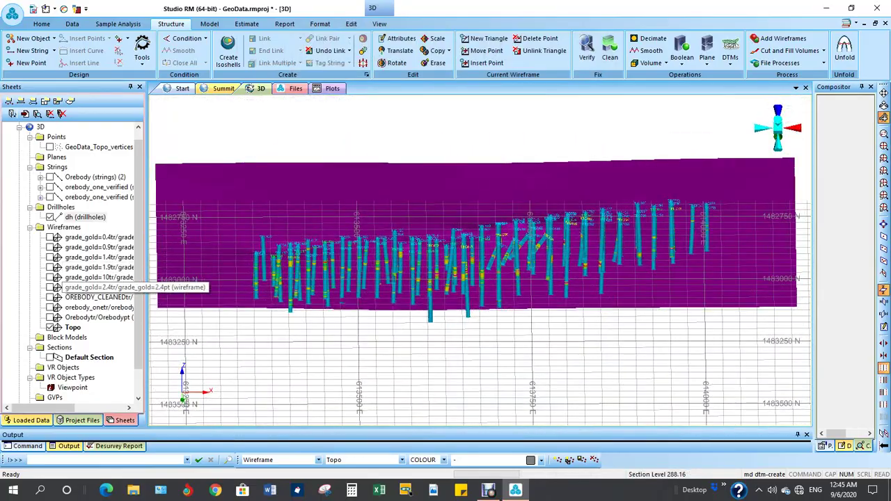
click(49, 298)
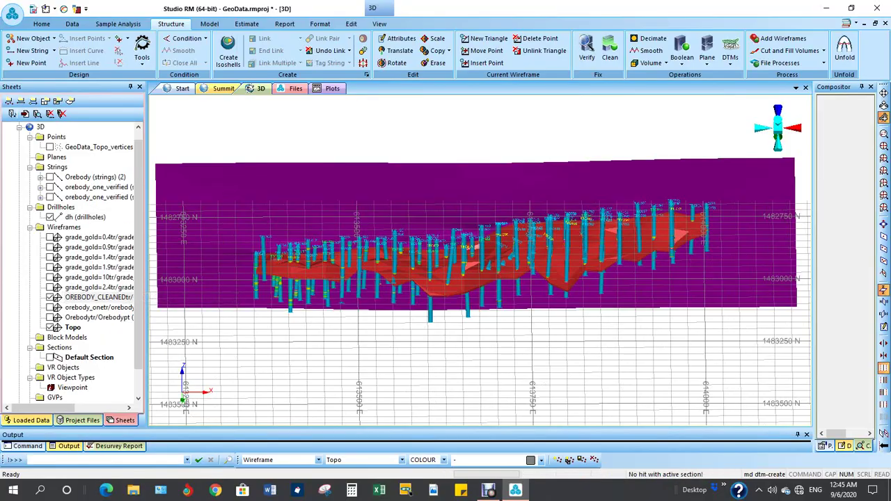
shift+drag(481, 278, 334, 317)
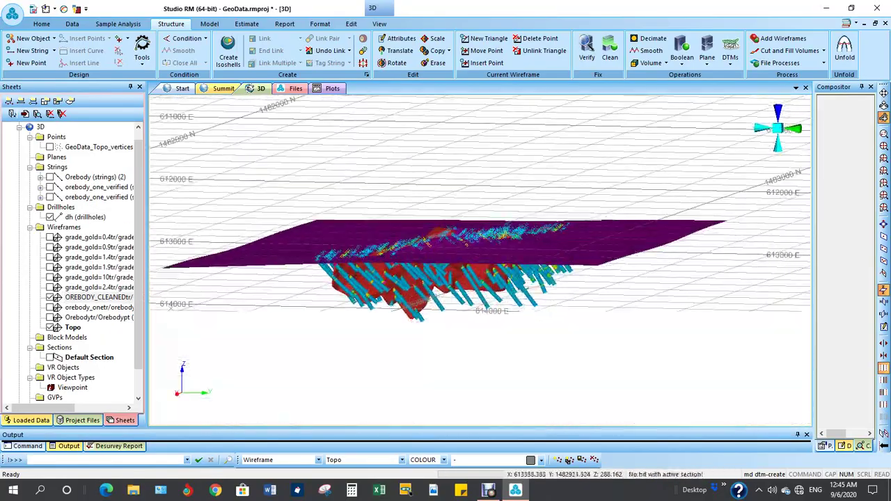
shift+drag(170, 307, 319, 356)
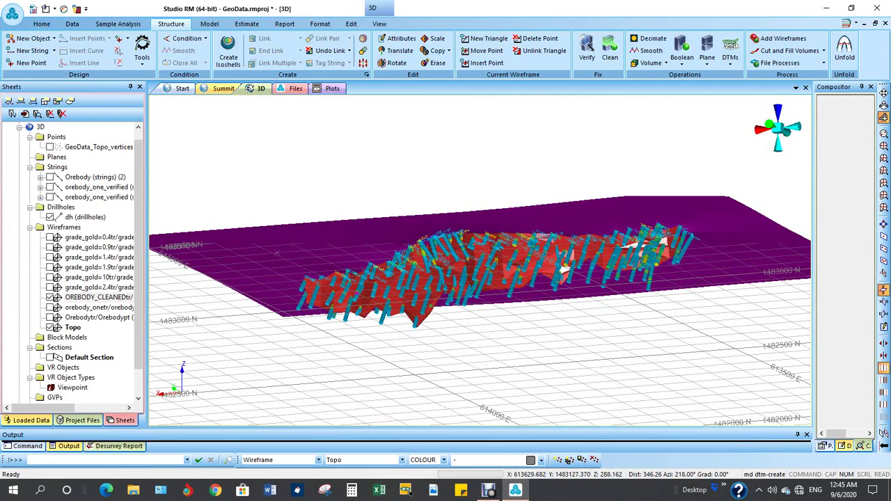
shift+drag(319, 278, 425, 362)
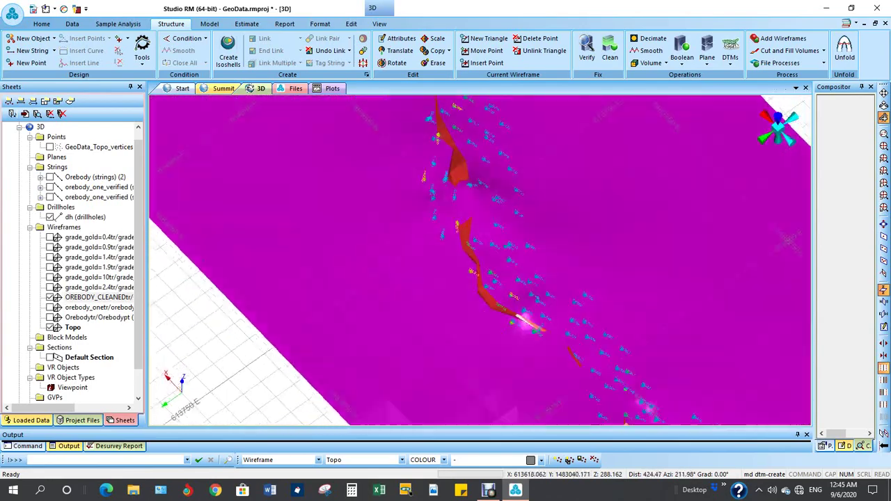
shift+drag(481, 303, 342, 303)
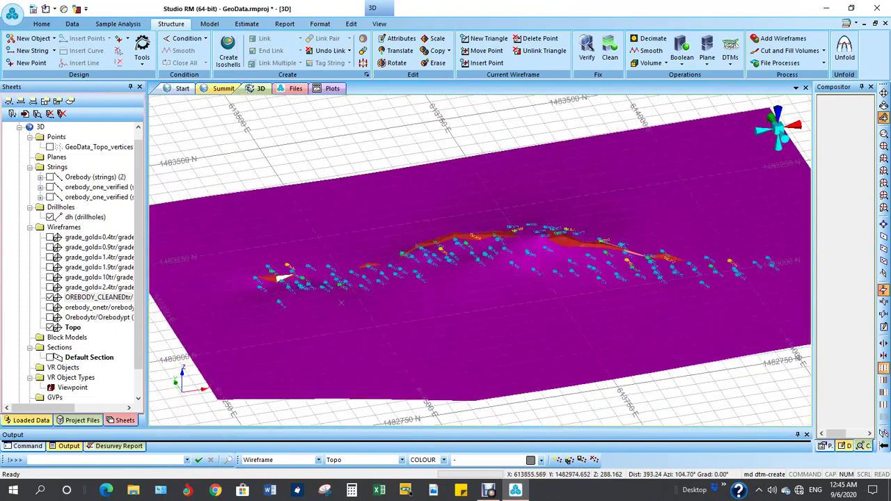
drag(466, 289, 474, 320)
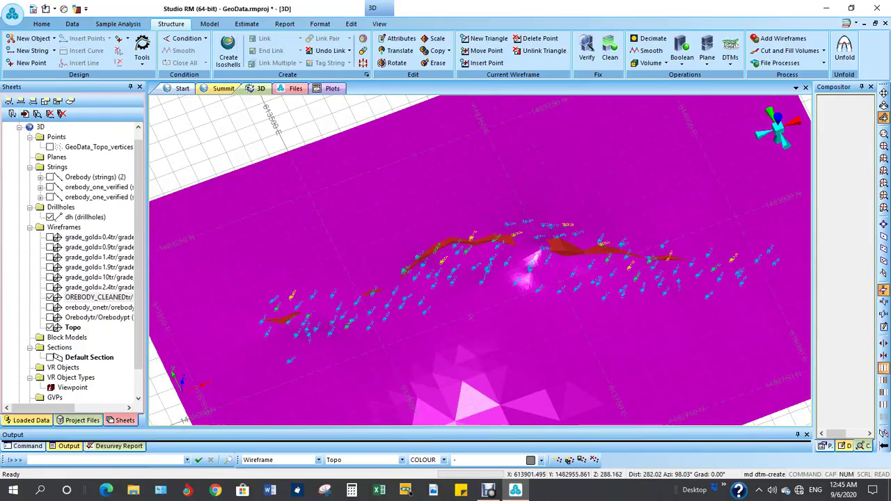
drag(472, 318, 489, 310)
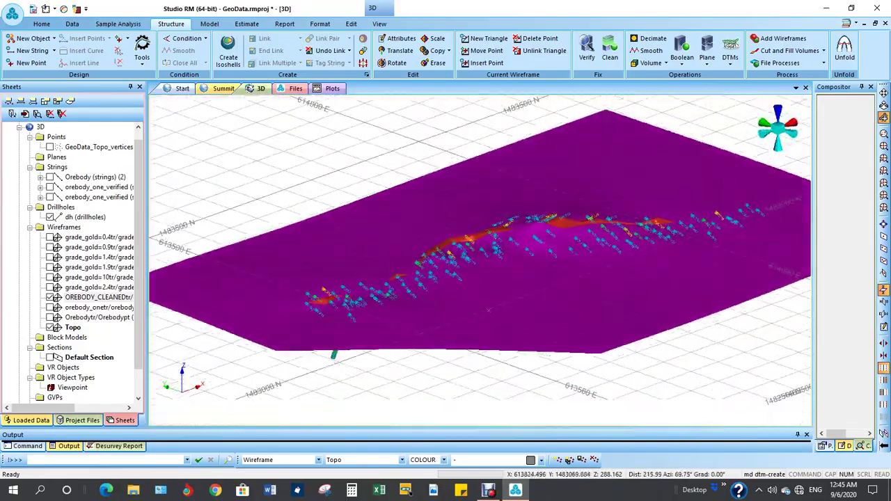